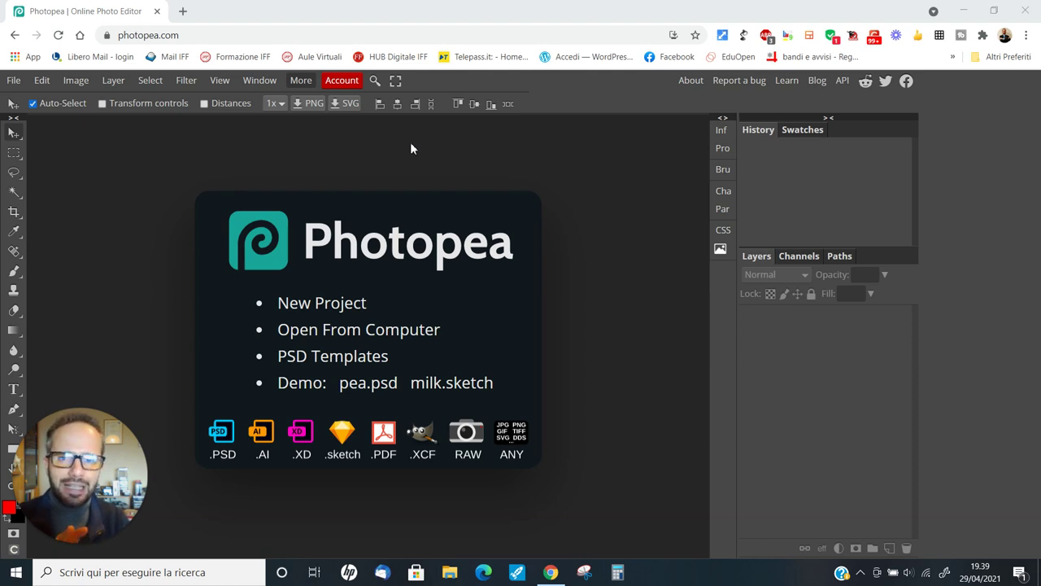
Step: Change Photopea's interface language from English to Italiano
click(297, 80)
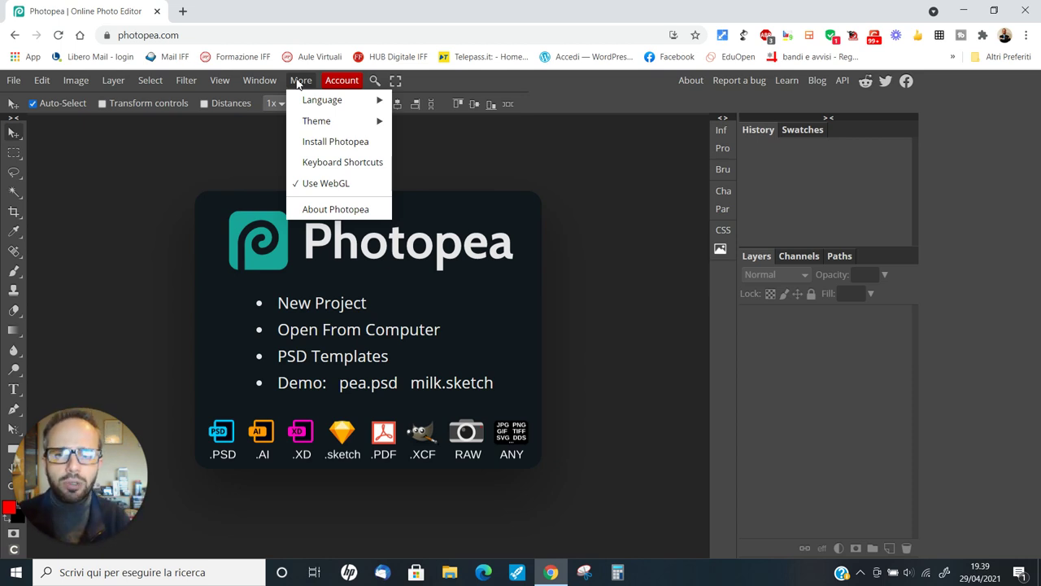
mouse_move(333, 99)
click(419, 104)
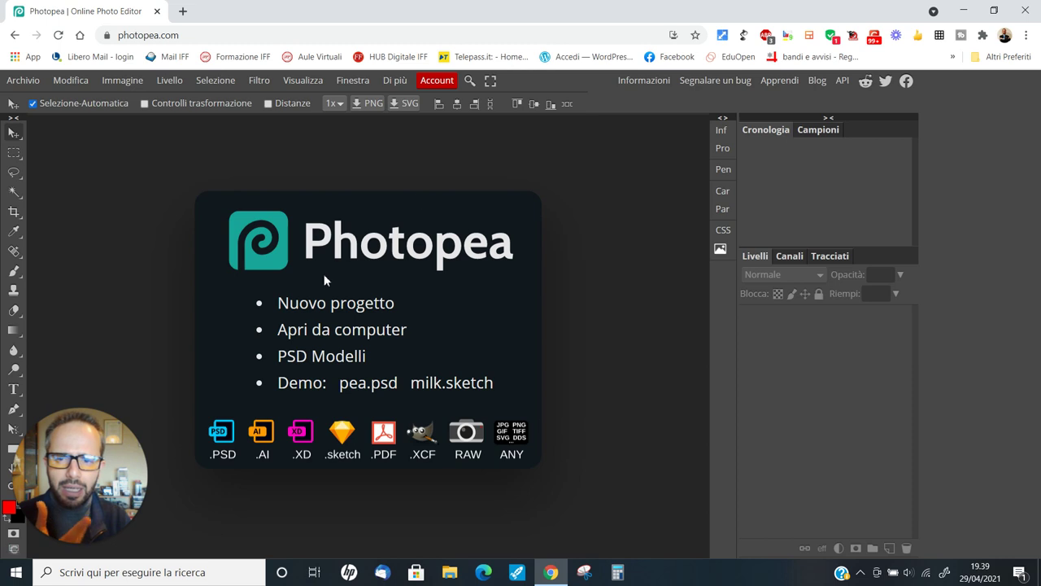
click(332, 335)
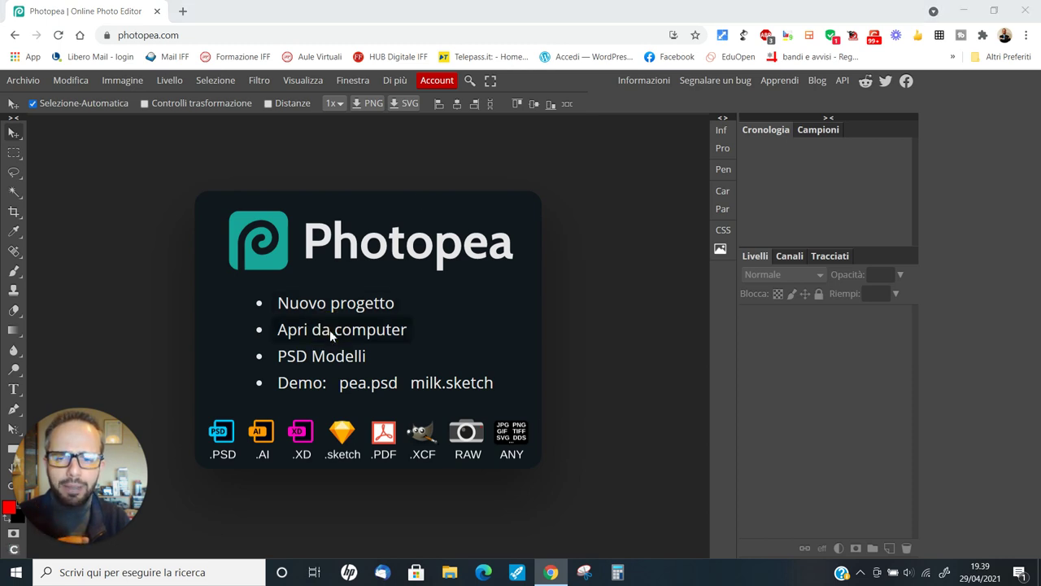
Step: Open books-2596809_1280.jpg from the Download folder via Apri da computer
scroll(102, 198, up, 5)
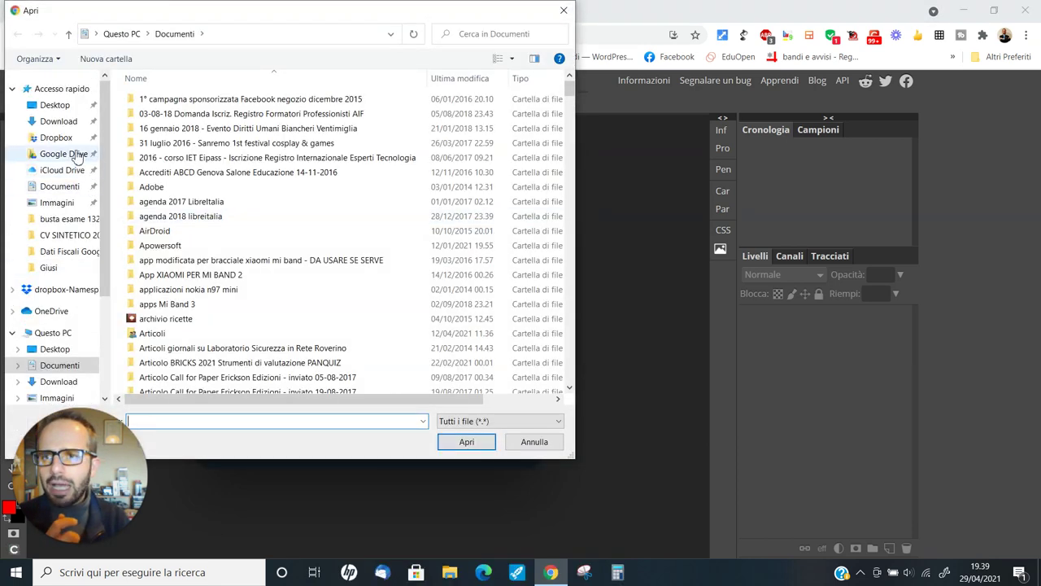
click(67, 132)
click(157, 130)
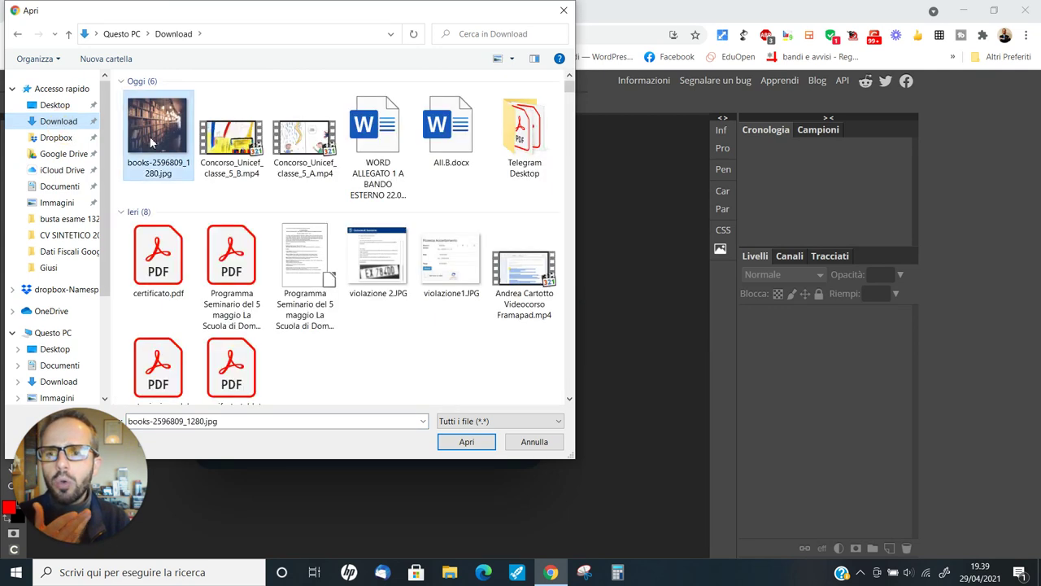
click(464, 442)
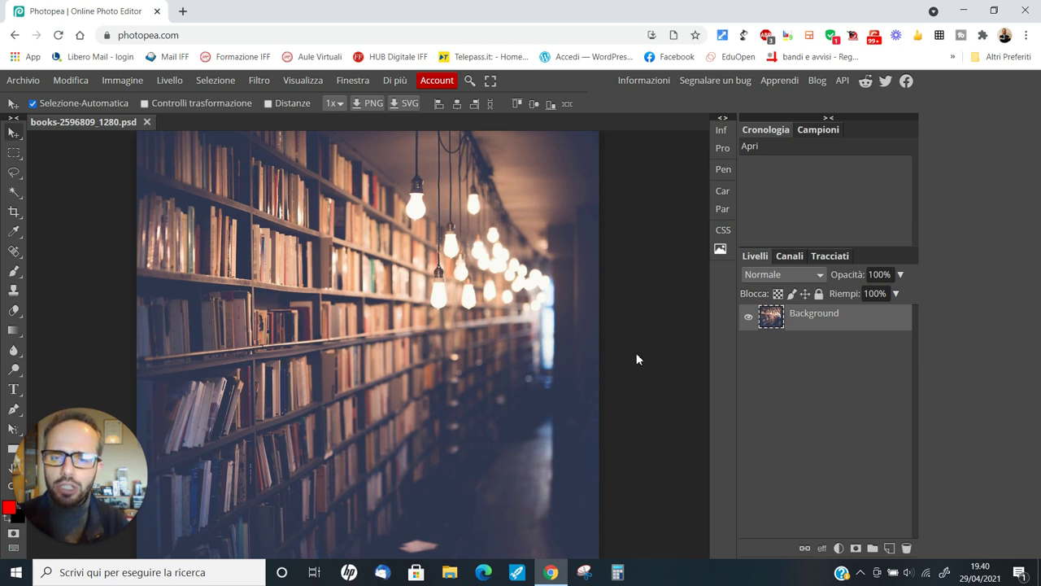
click(126, 80)
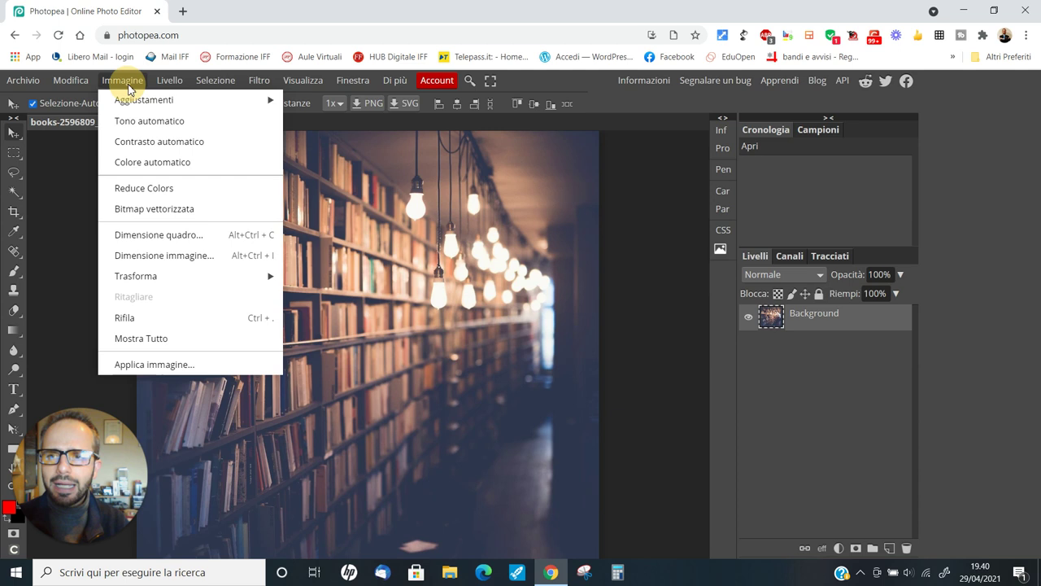
mouse_move(144, 99)
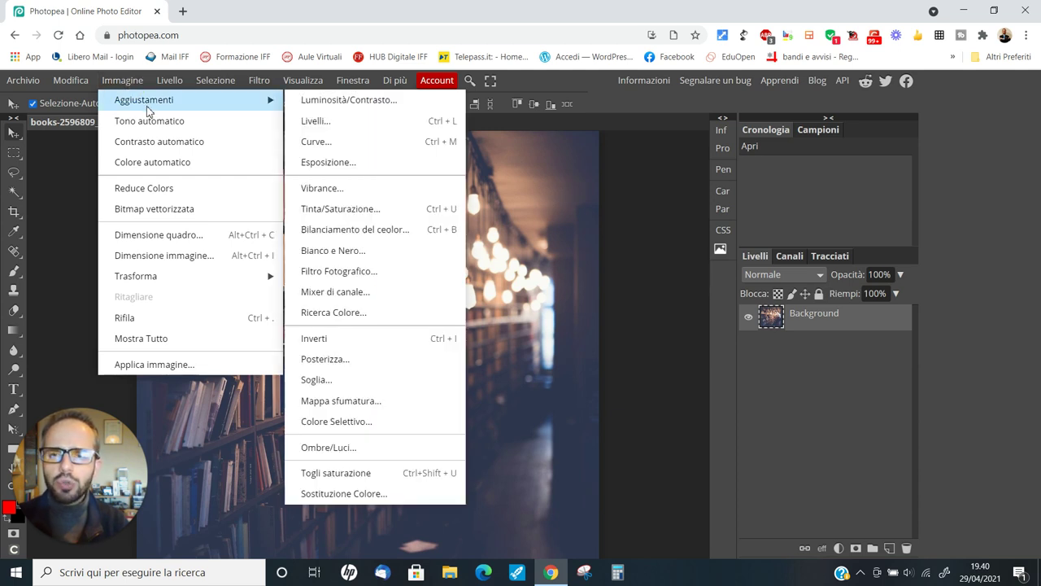
Step: Apply Curve with a mid-curve point dragged down-right to darken the midtones
click(345, 142)
mouse_move(323, 182)
mouse_down()
mouse_move(697, 203)
mouse_move(773, 186)
mouse_up()
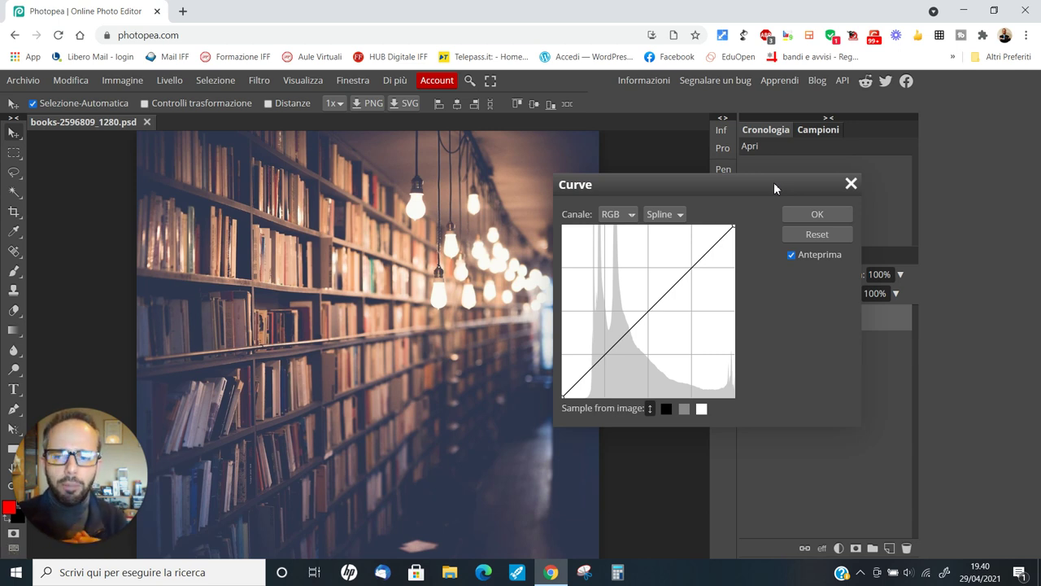
click(643, 309)
mouse_move(644, 309)
mouse_down()
mouse_move(637, 296)
mouse_move(670, 319)
mouse_up()
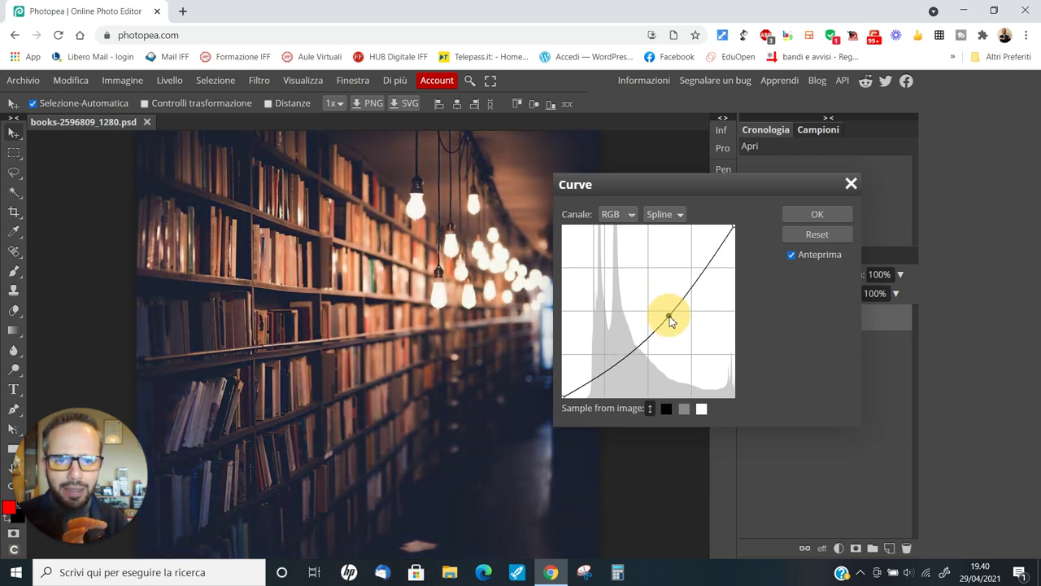
mouse_move(670, 320)
mouse_down()
mouse_move(650, 299)
mouse_move(680, 330)
mouse_up()
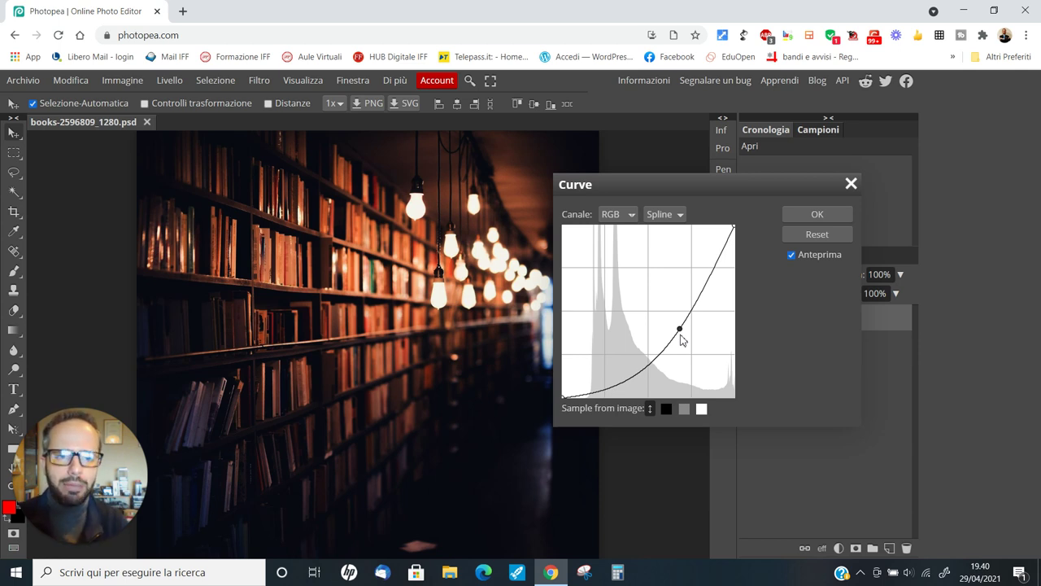
click(814, 216)
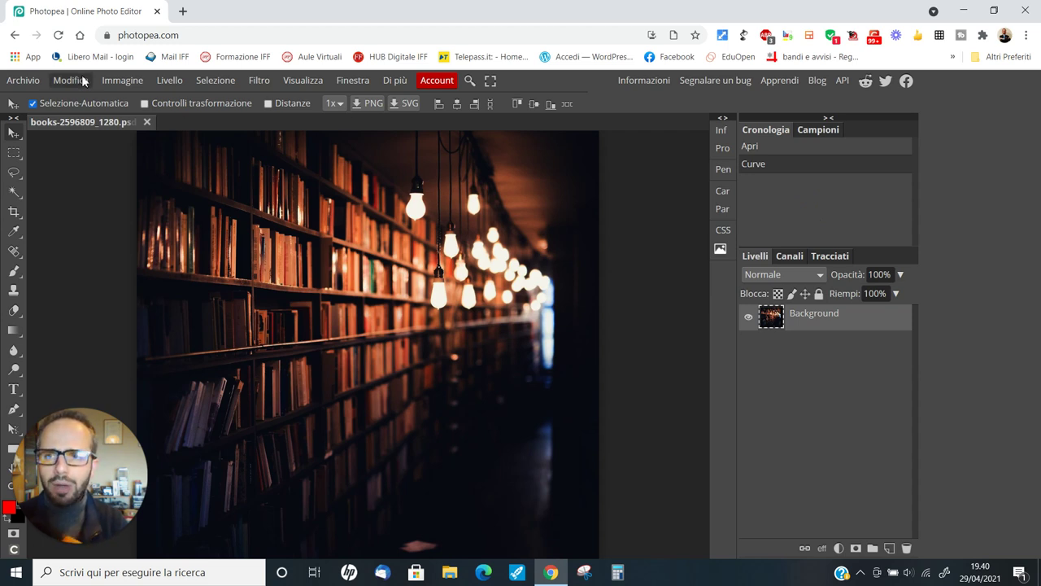
Step: Show the Filtro > Effetto pixel list containing Mosaico
click(110, 86)
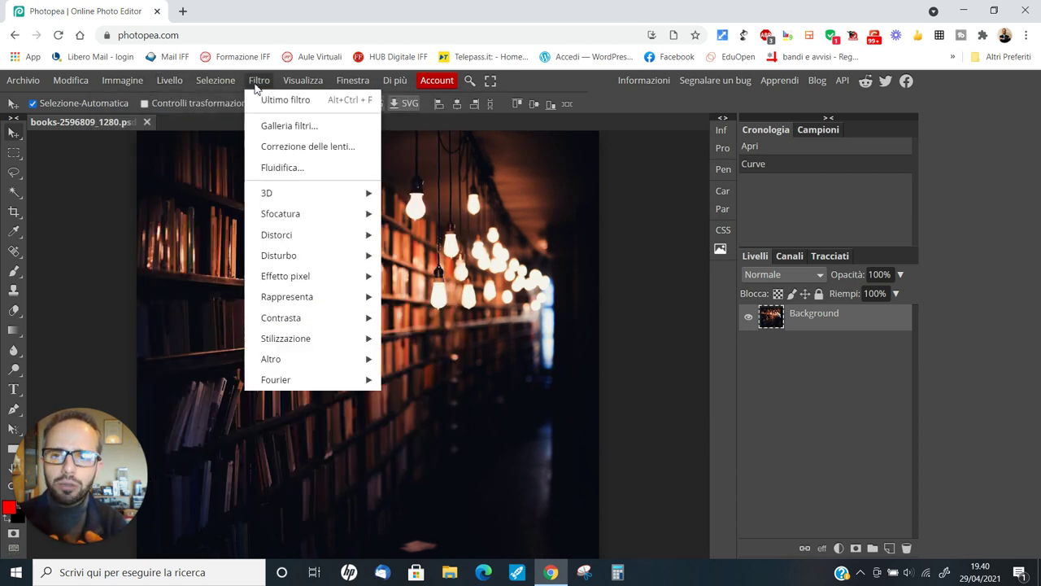
mouse_move(285, 276)
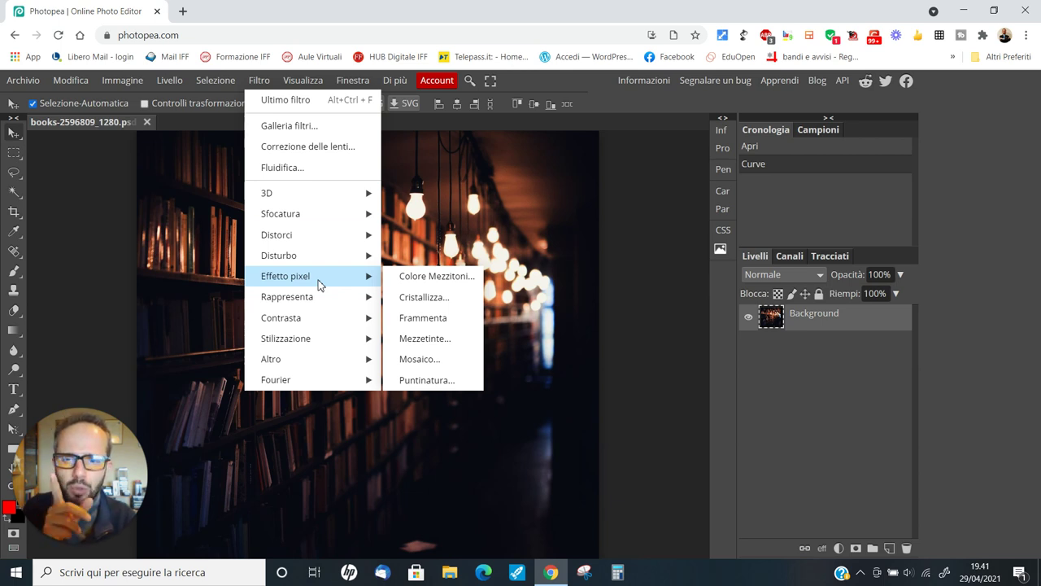
Step: Apply Mosaico with a 12 px Dimensione cella to the photo
click(420, 358)
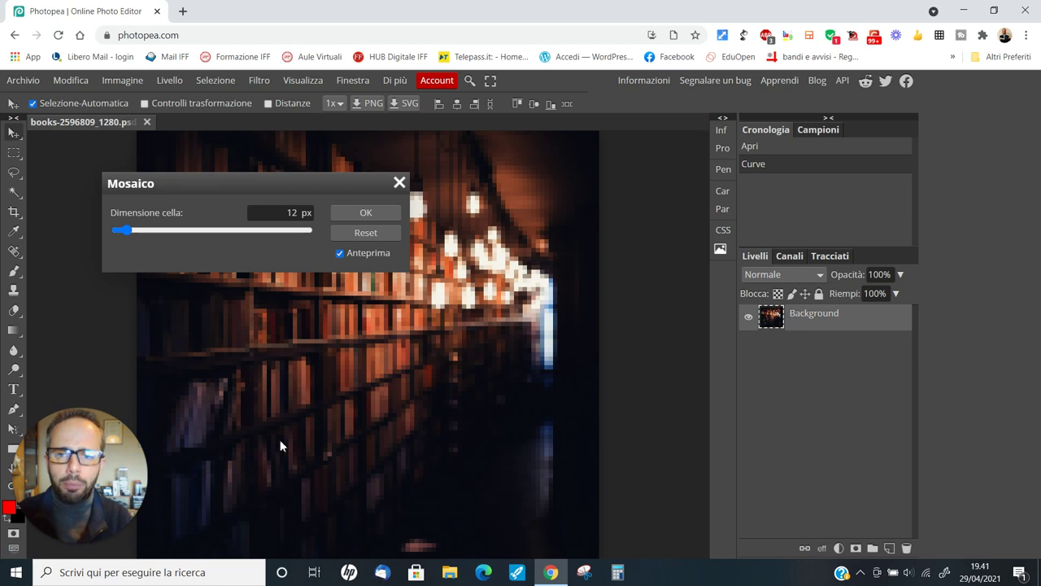
click(379, 215)
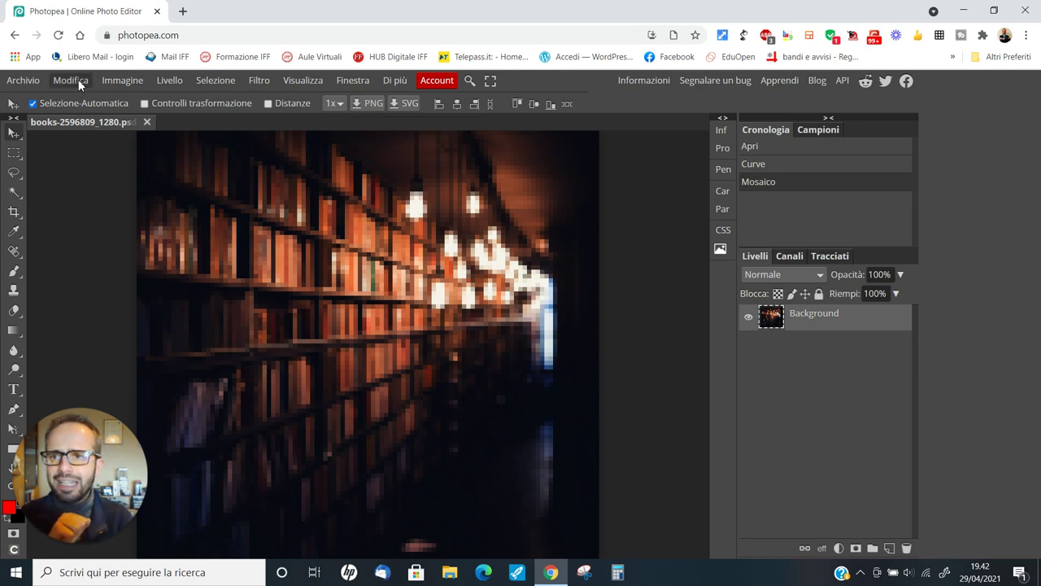
click(36, 80)
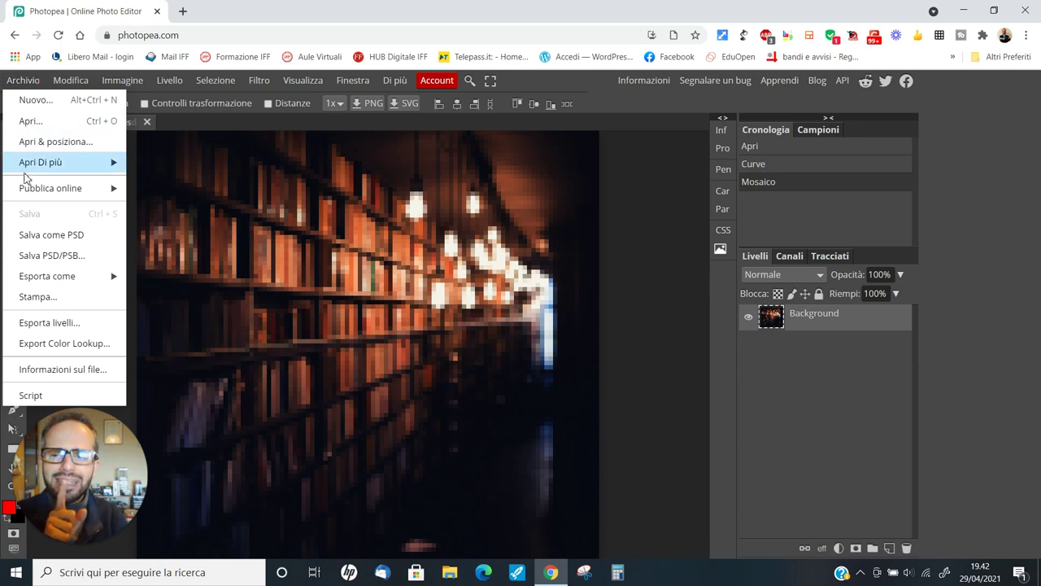
mouse_move(47, 276)
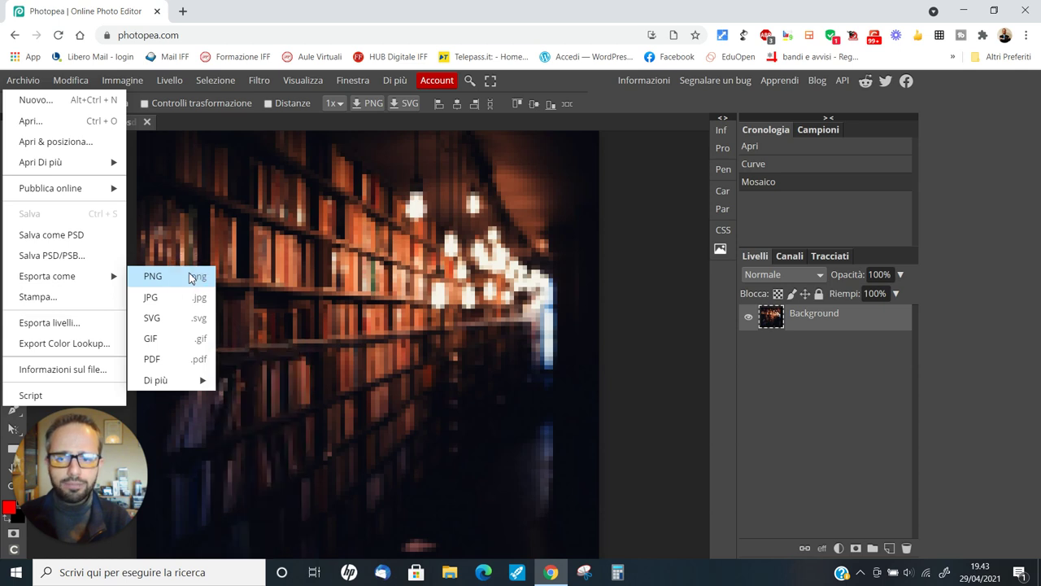
Step: Choose PNG as the export format, opening Salva per il web
click(177, 281)
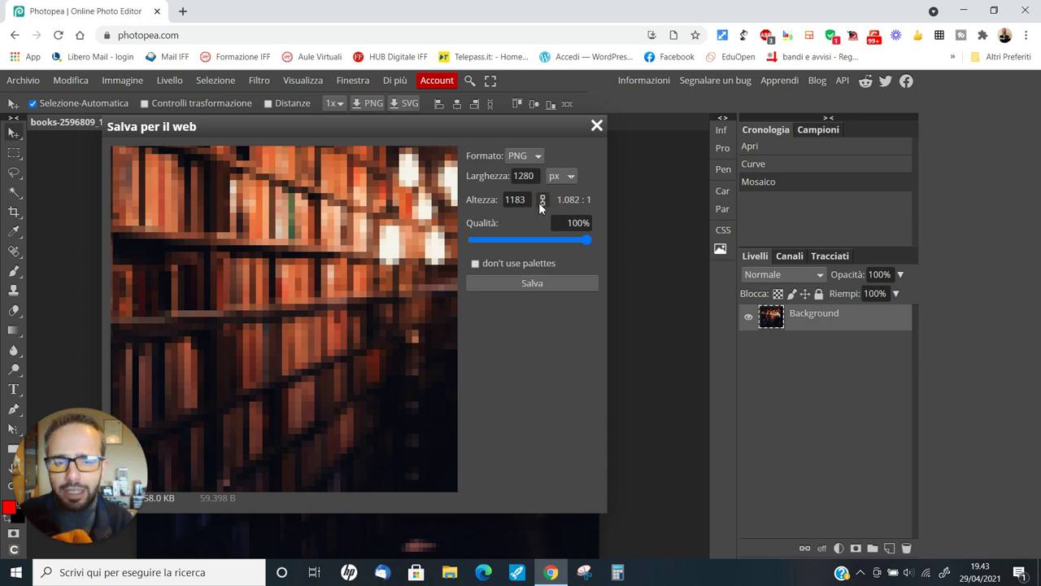
Step: Toggle the proportion link, check the 1280 px width, and save the PNG export
click(541, 200)
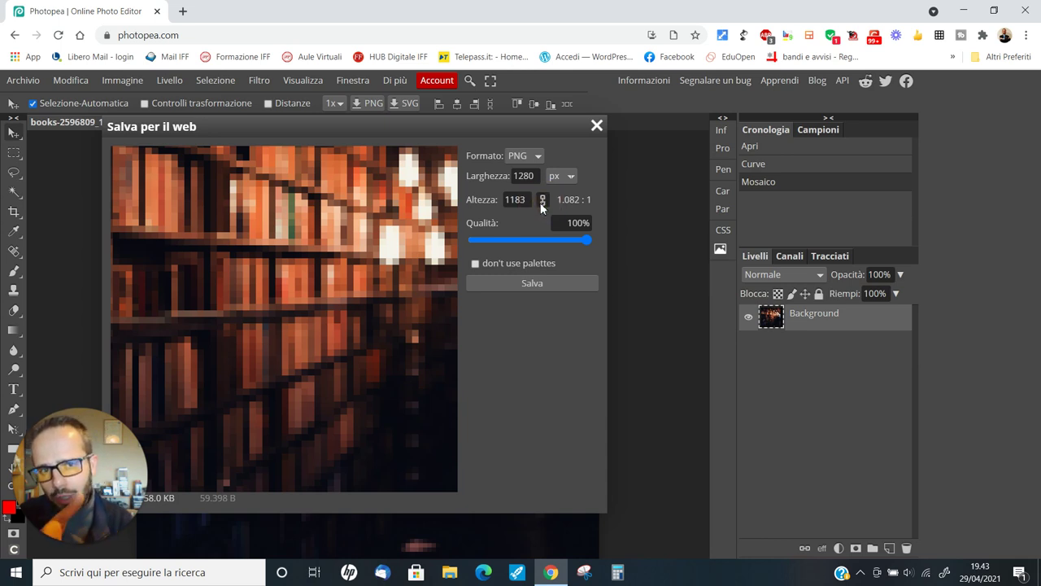
click(525, 175)
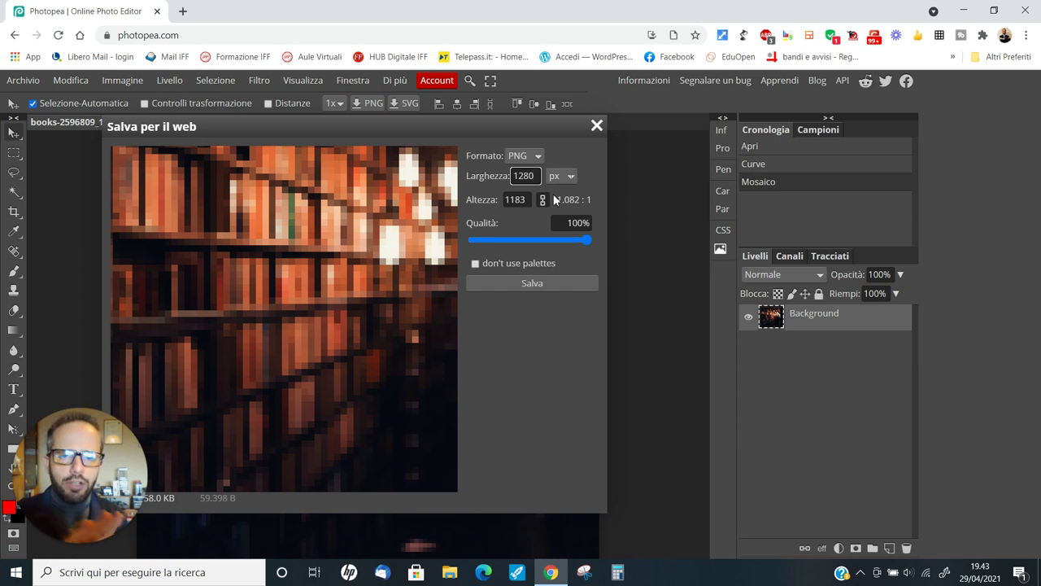
click(539, 285)
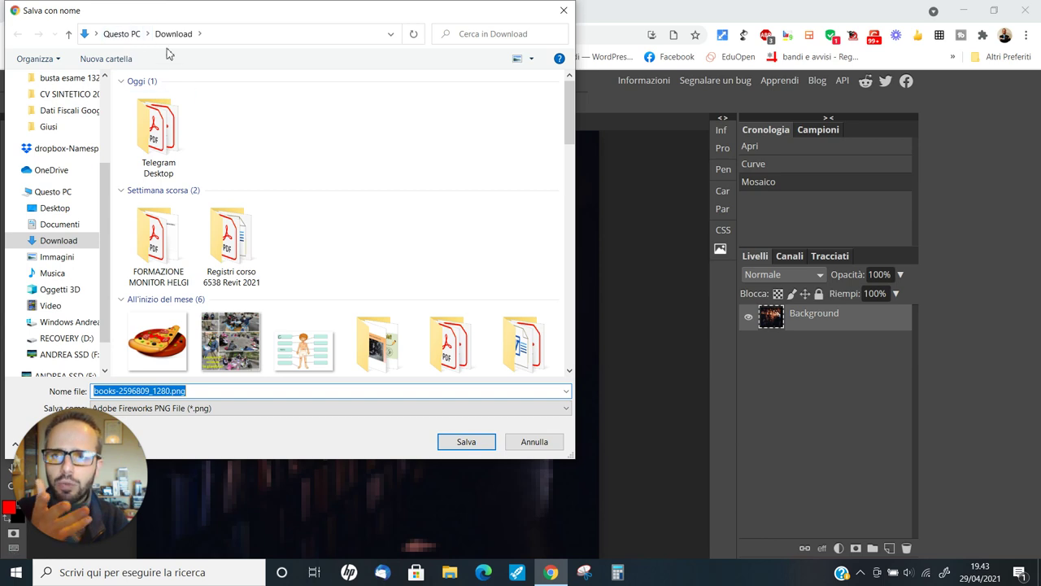
Step: Save books-2596809_1280.png in the Download folder
click(448, 444)
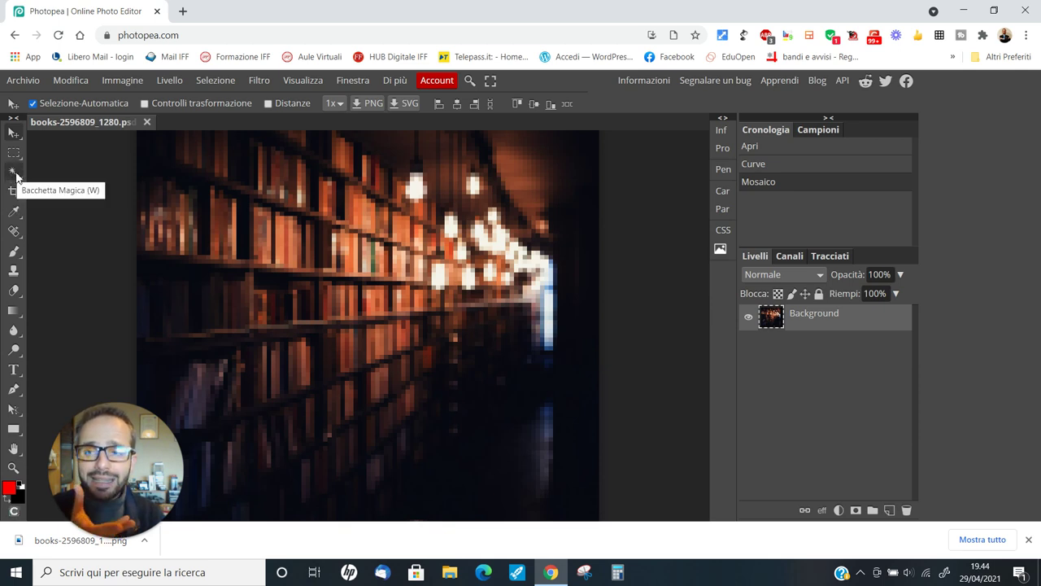
Step: Add a horizontal text layer reading 'La biblioteca' on the upper shelves
click(14, 174)
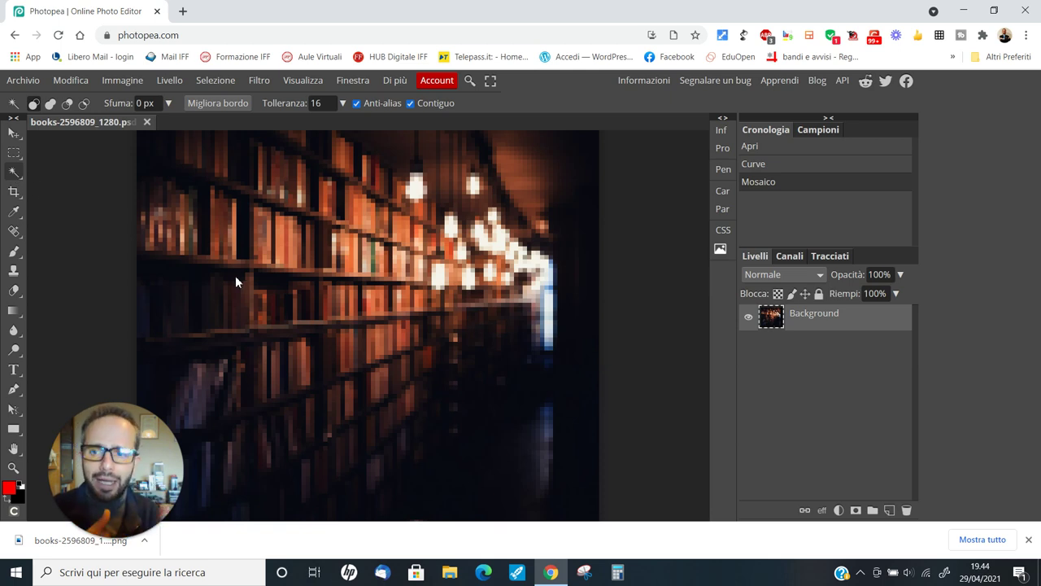
click(13, 372)
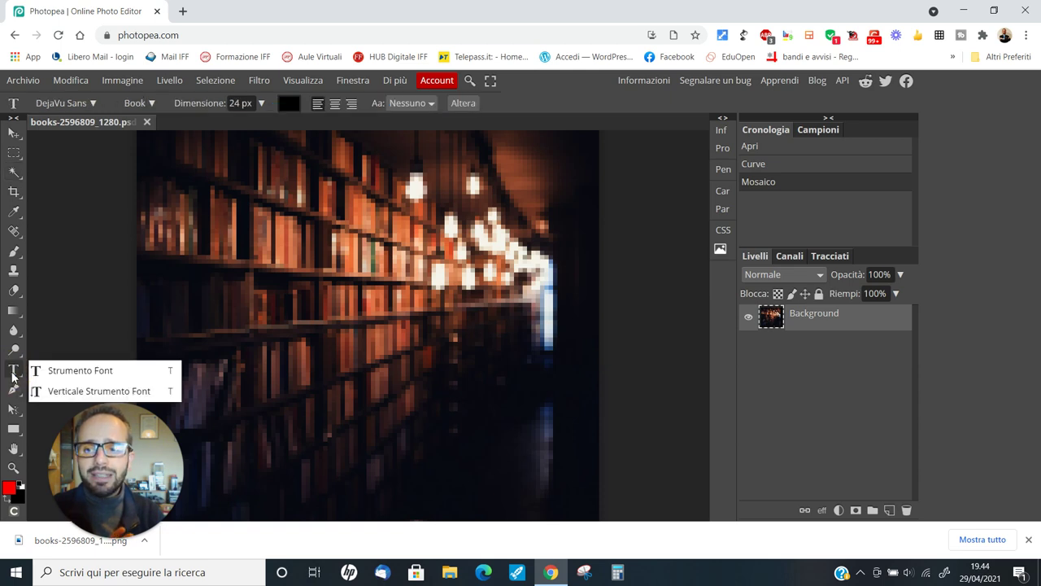
click(65, 374)
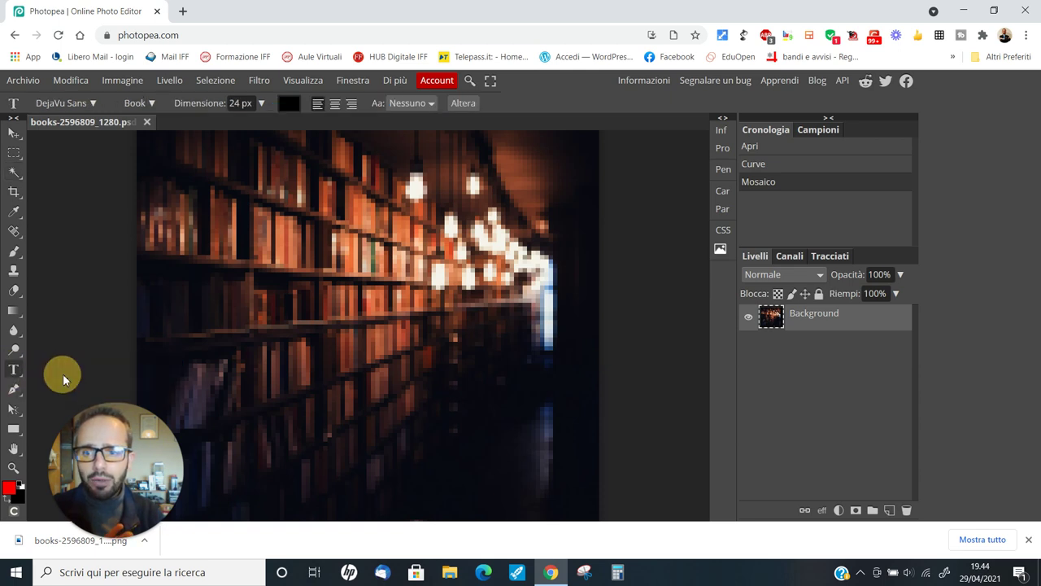
click(263, 225)
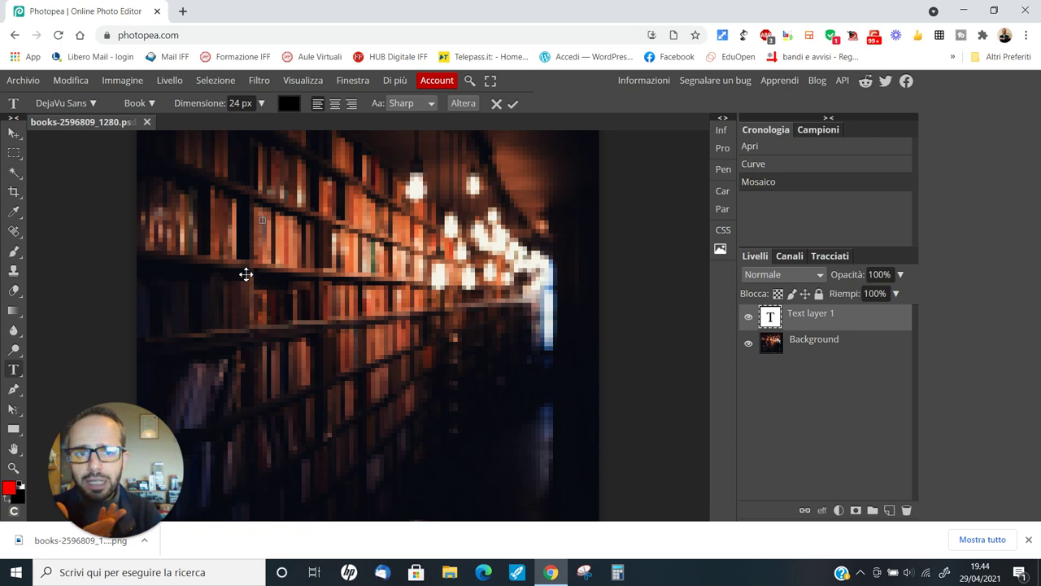
text(La biblioteca)
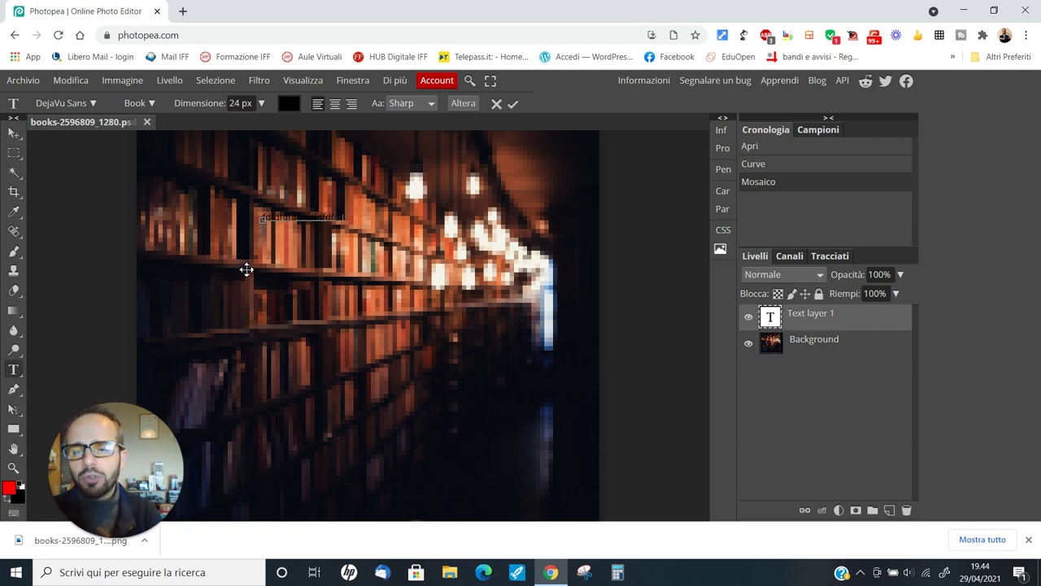
Step: Select the 'La biblioteca' text and set its Dimensione to 62 px
click(283, 215)
double_click(282, 215)
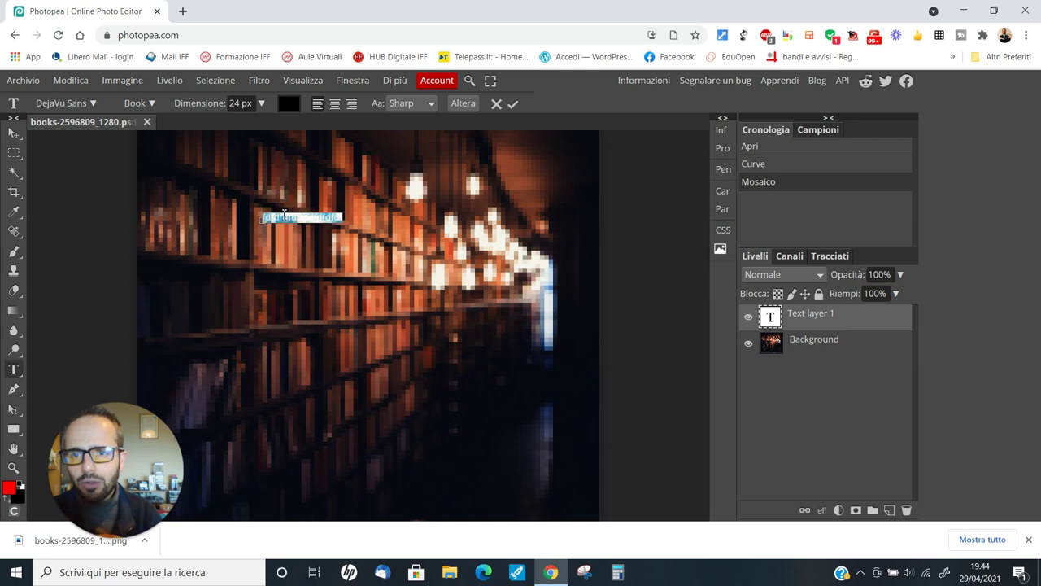
click(261, 104)
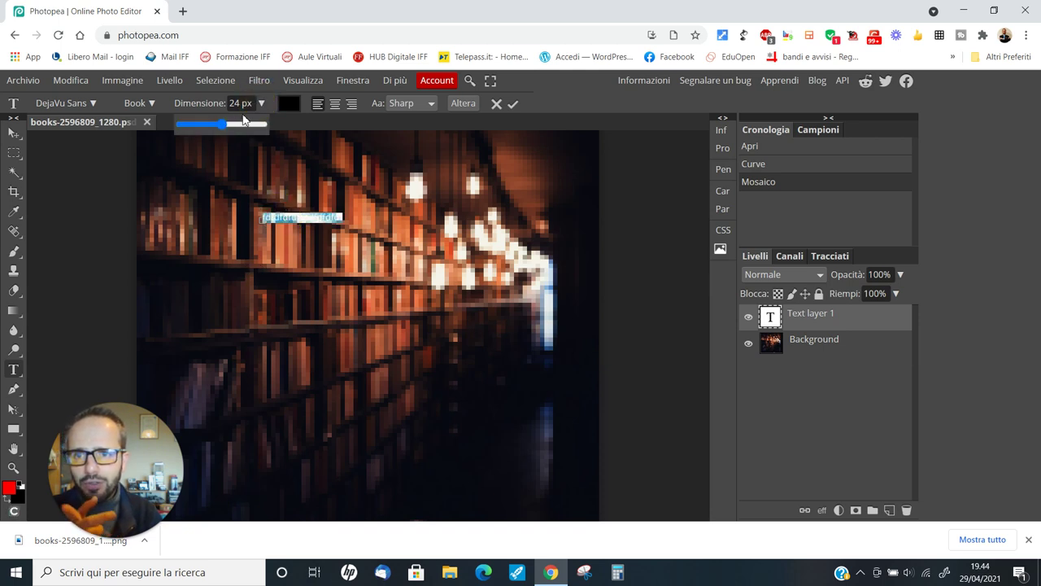
drag(221, 124, 239, 131)
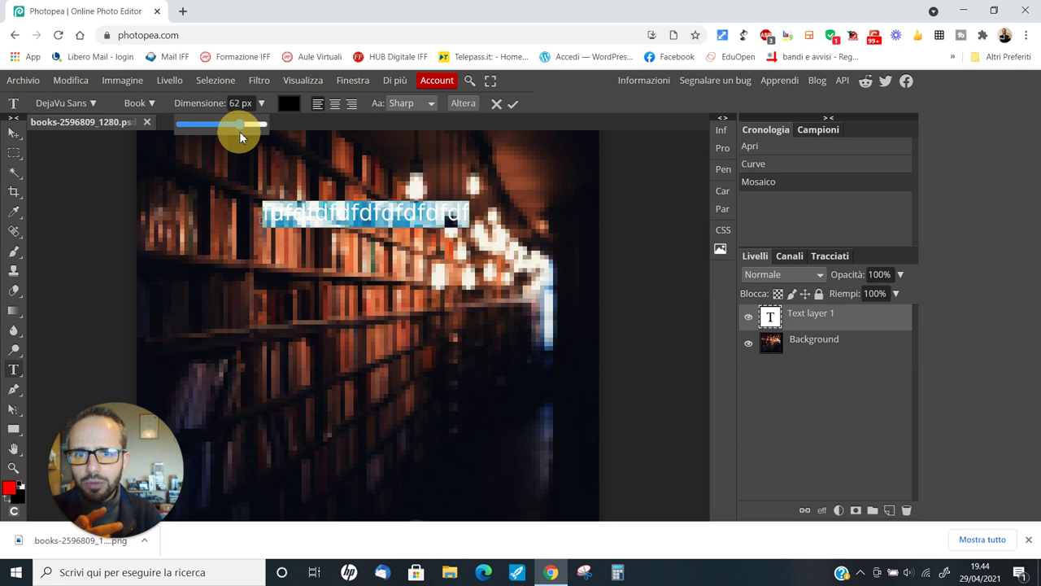